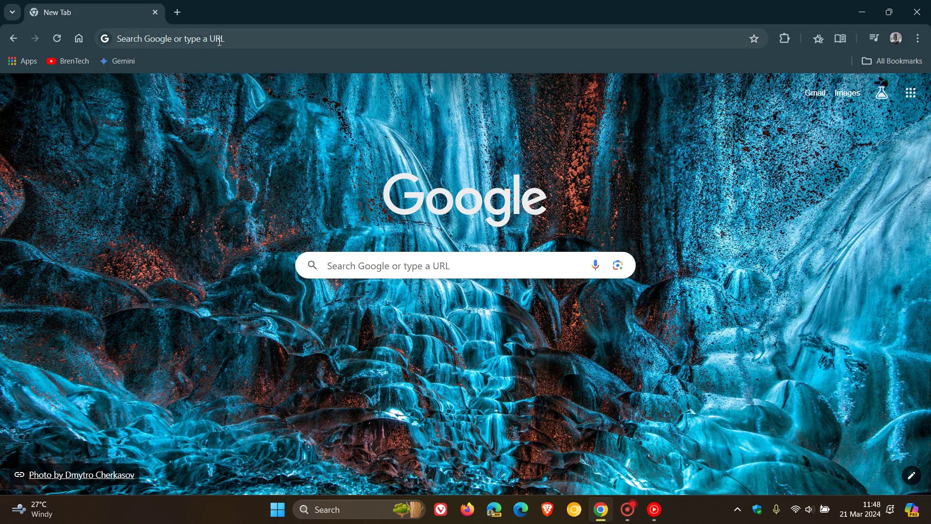
# - Go to chrome://flags from the address bar
pyautogui.click(234, 38)
pyautogui.write('cf')
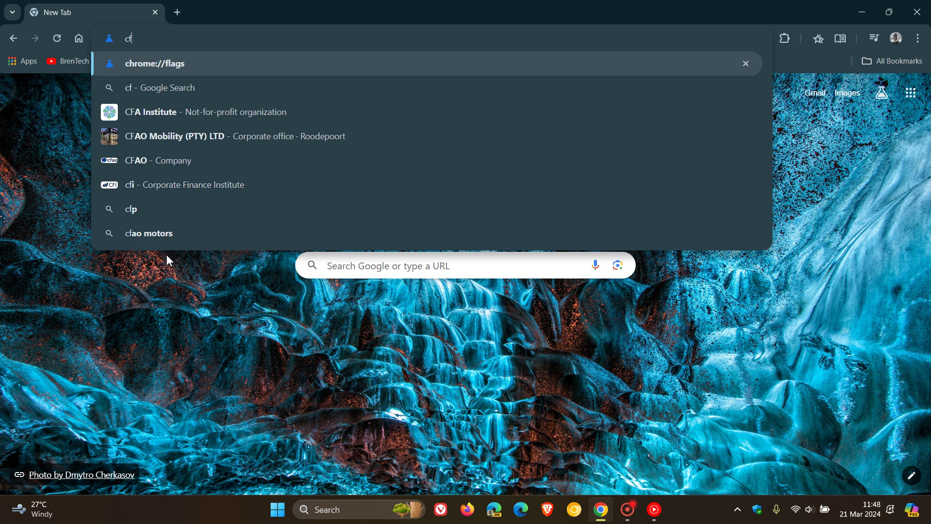
pyautogui.press('Return')
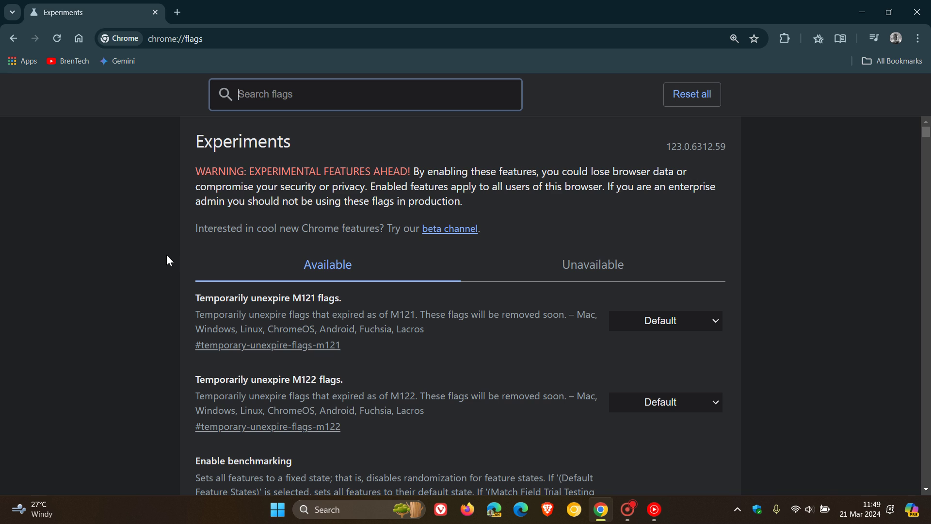
# - Filter the flags by 'refresh' and set Chrome Refresh 2023 to Disabled
pyautogui.write('ref')
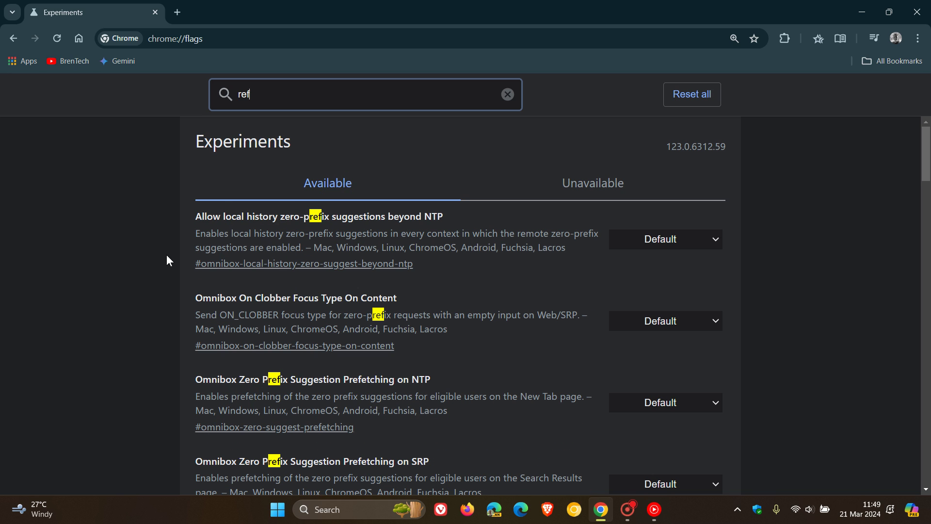
pyautogui.write('res')
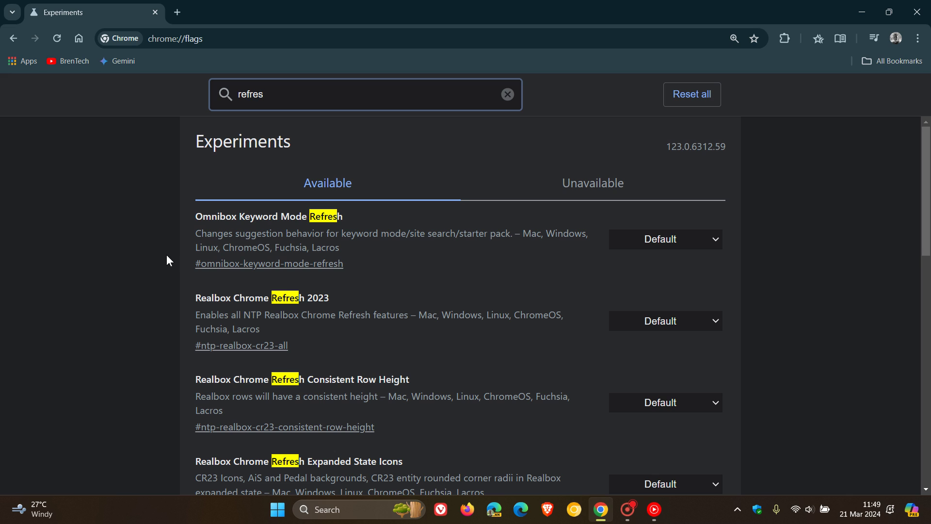
pyautogui.write('h')
pyautogui.scroll(-6, 768, 246)
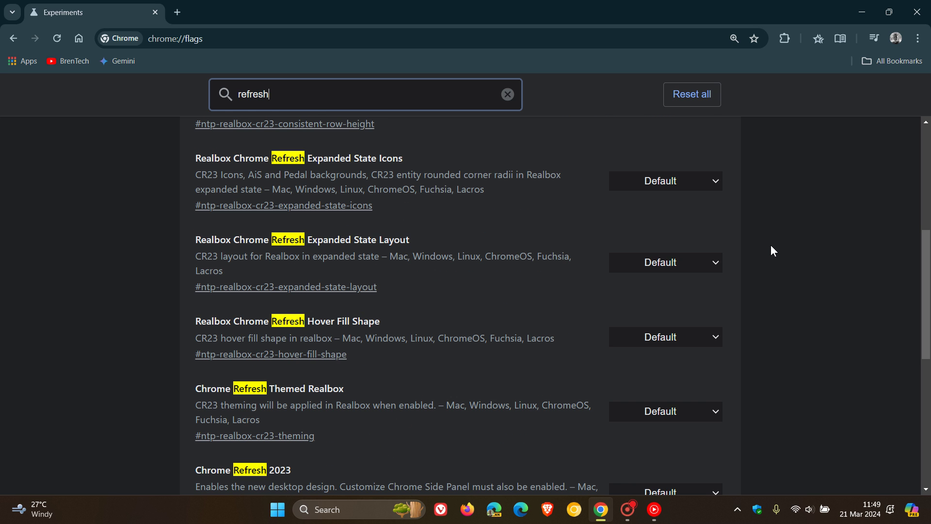
pyautogui.scroll(-2, 772, 248)
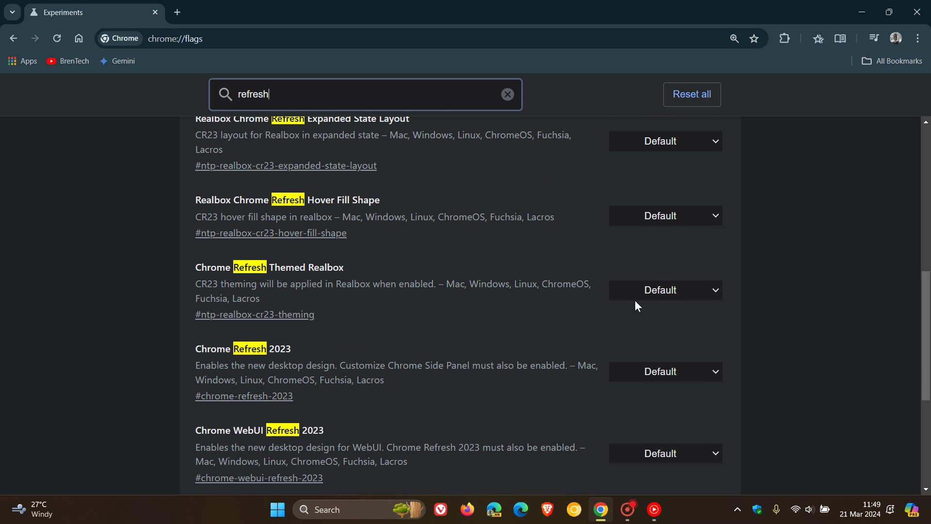
pyautogui.click(636, 376)
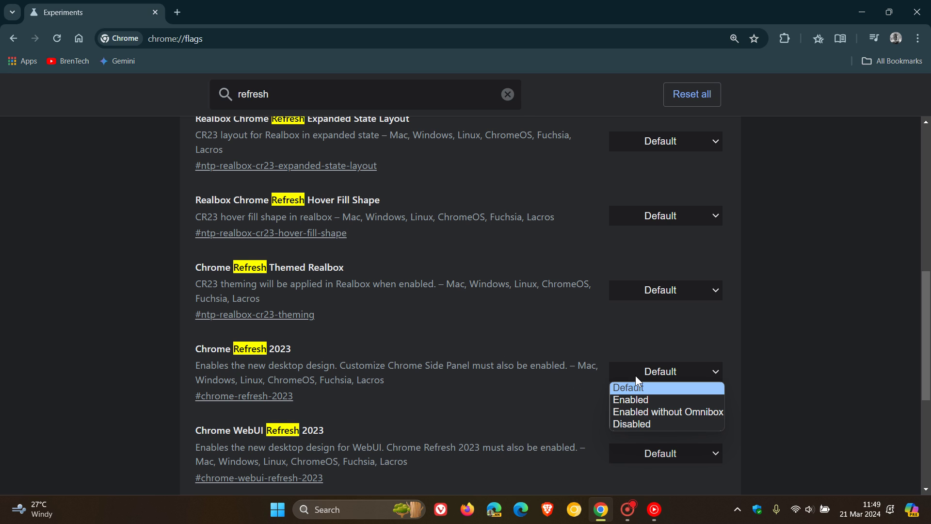
pyautogui.click(659, 424)
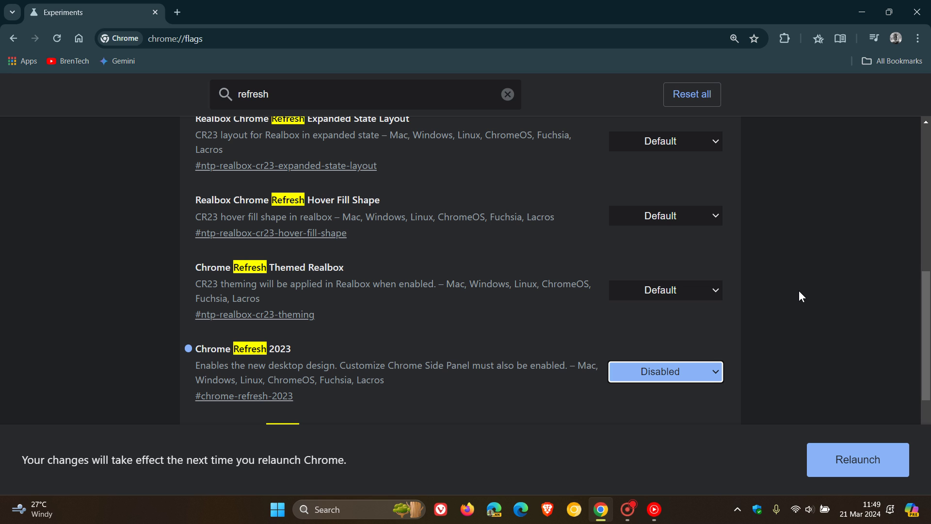
# - Set Chrome WebUI Refresh 2023 to Disabled
pyautogui.scroll(7, 794, 299)
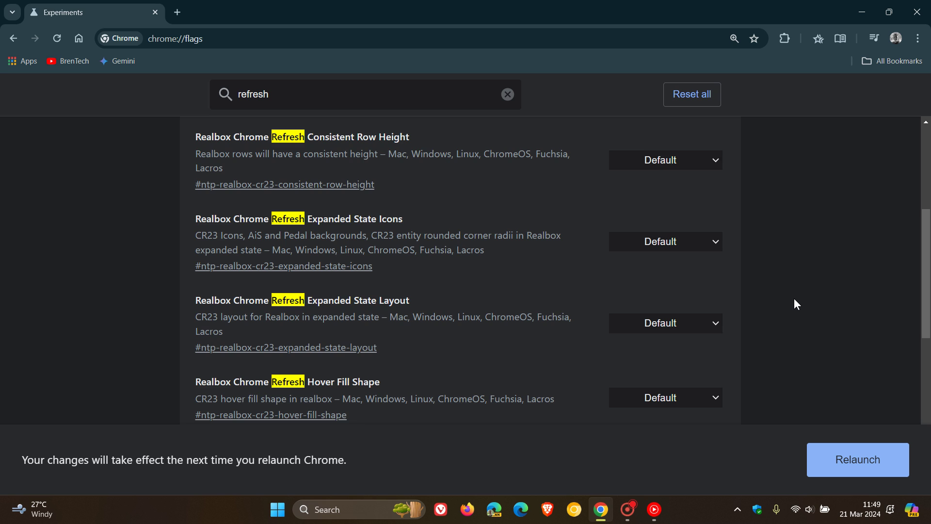
pyautogui.scroll(-6, 795, 299)
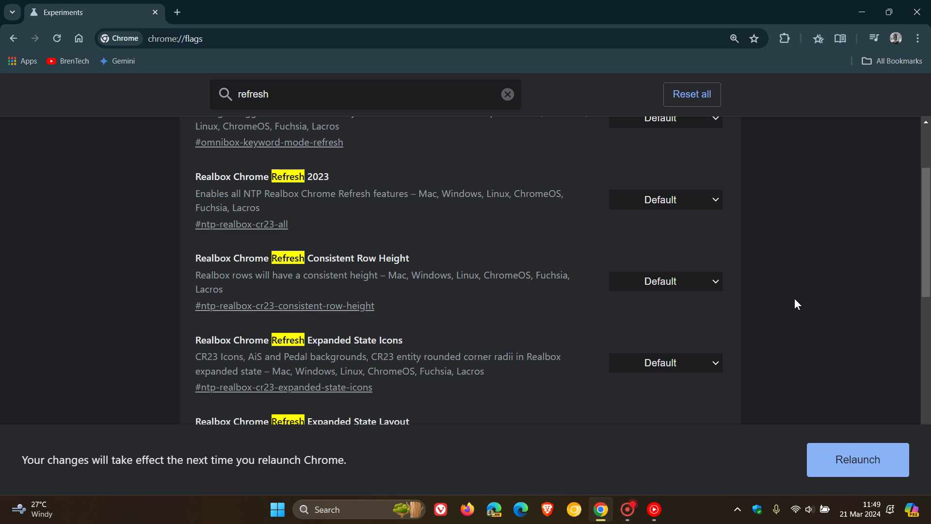
pyautogui.scroll(-5, 795, 281)
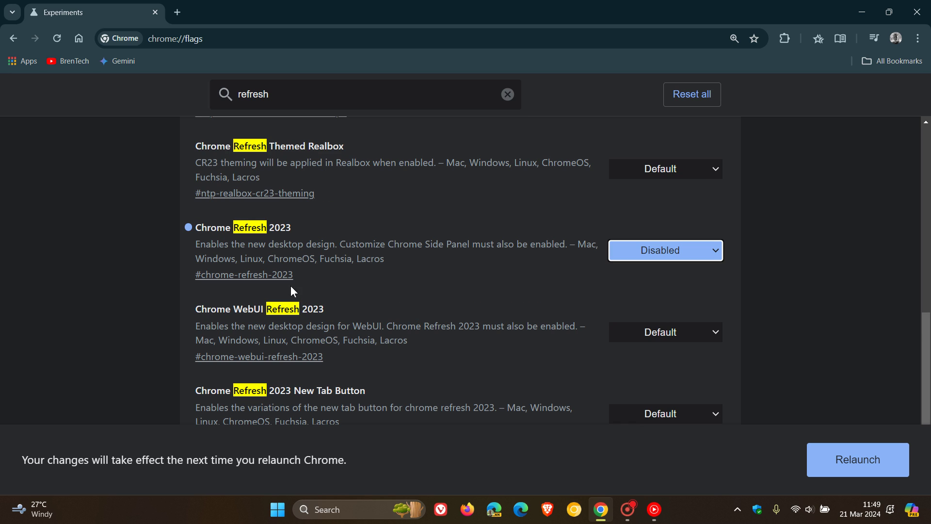
pyautogui.click(675, 335)
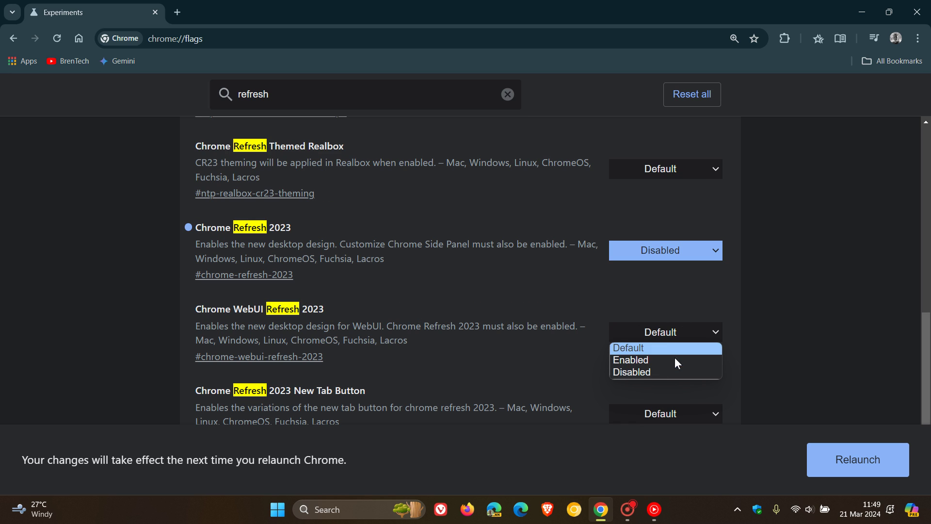
pyautogui.click(652, 369)
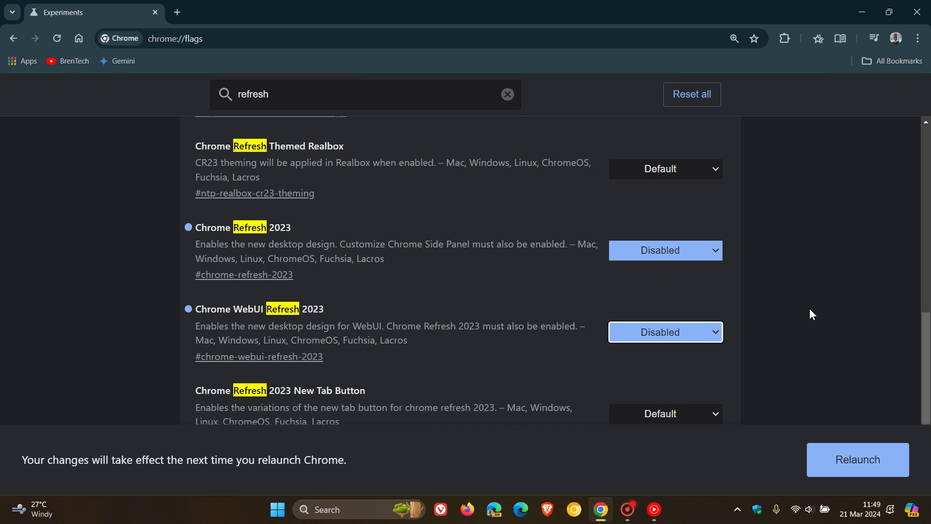
# - Relaunch, then disable Customize Chrome Side Panel via a 'side pa' search and relaunch again
pyautogui.click(842, 461)
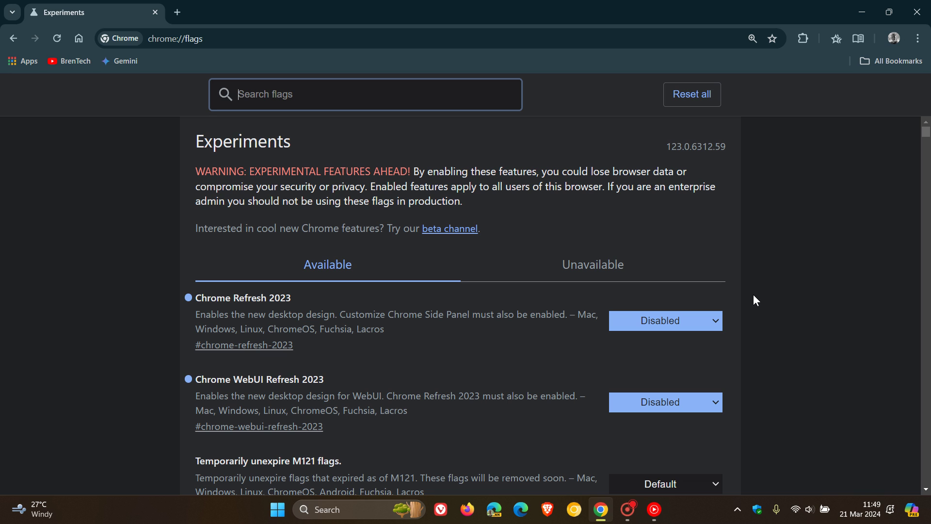
pyautogui.write('side')
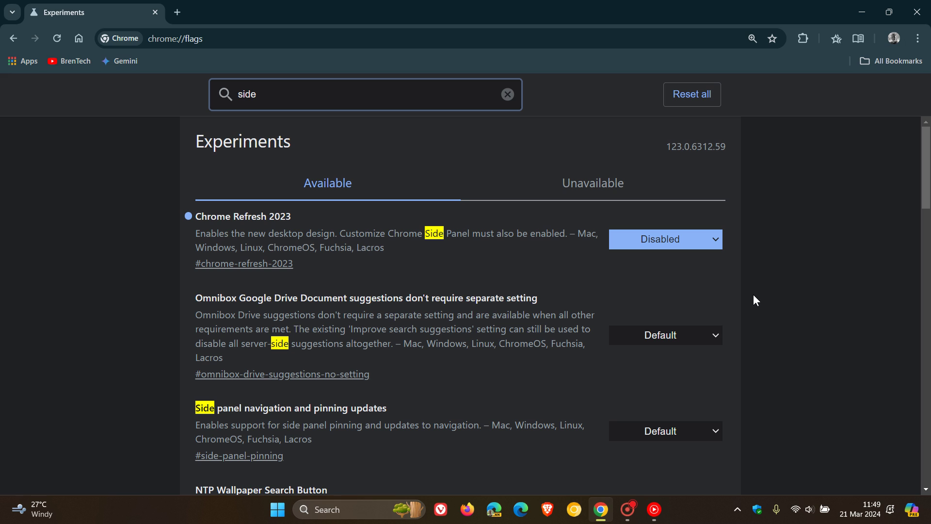
pyautogui.write(' pa')
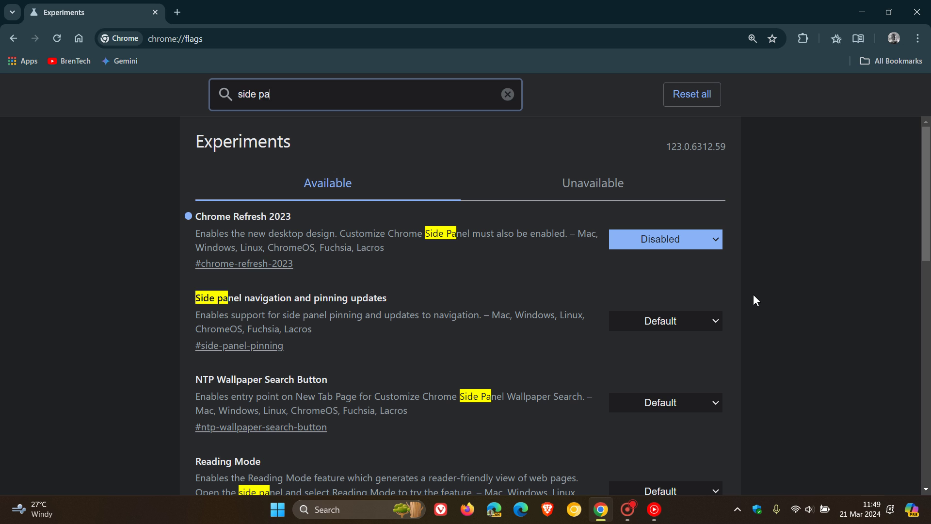
pyautogui.scroll(-6, 794, 272)
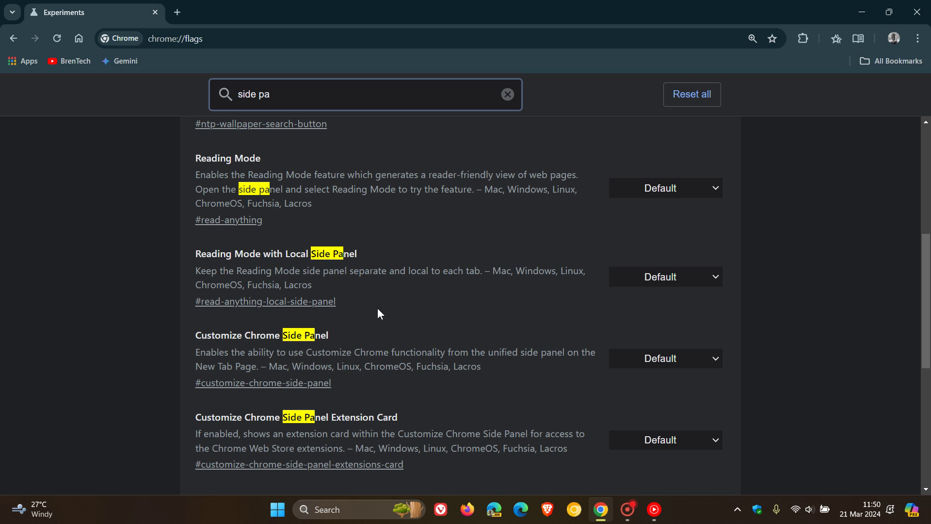
pyautogui.click(674, 358)
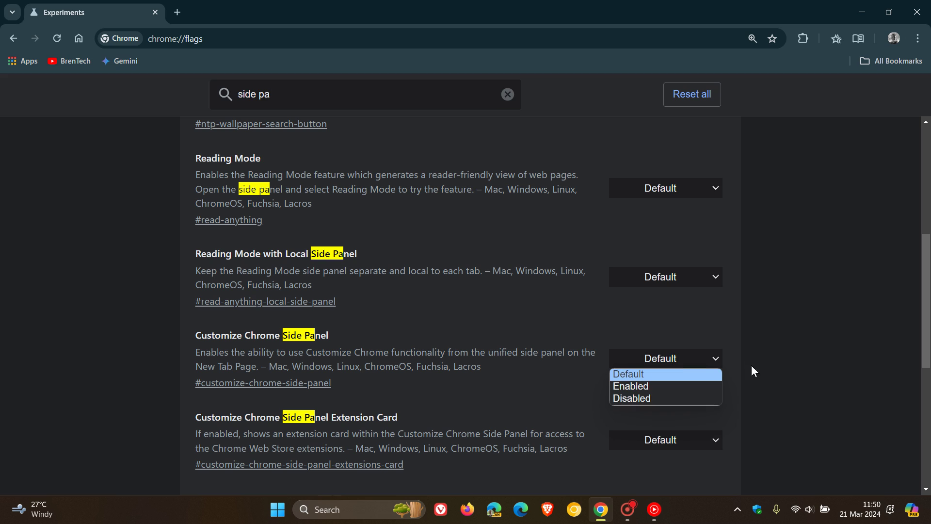
pyautogui.click(669, 397)
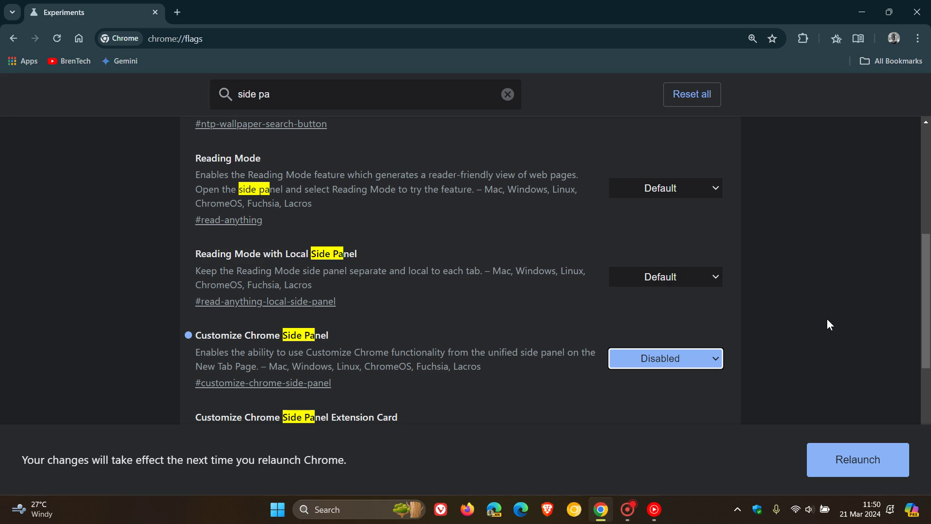
pyautogui.click(839, 465)
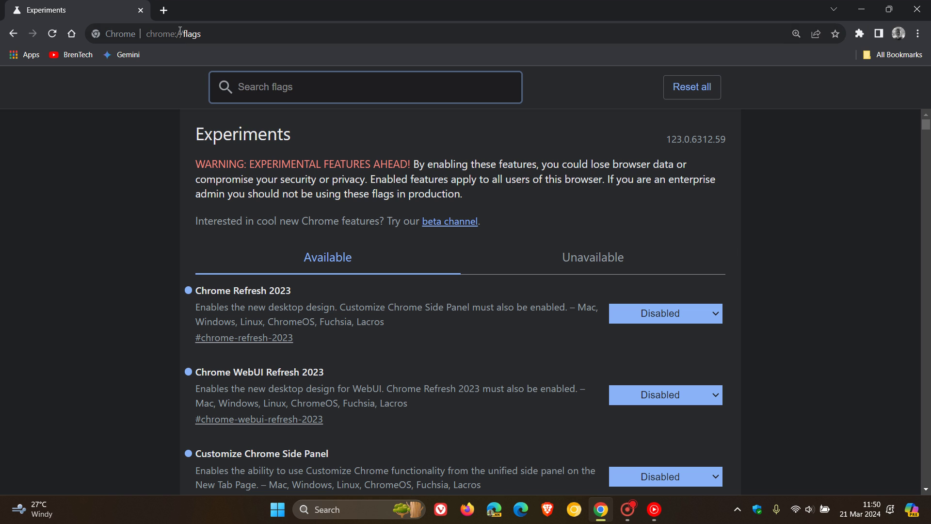
# - Open a new tab beside Experiments to view the pre-2023 new tab page
pyautogui.click(165, 9)
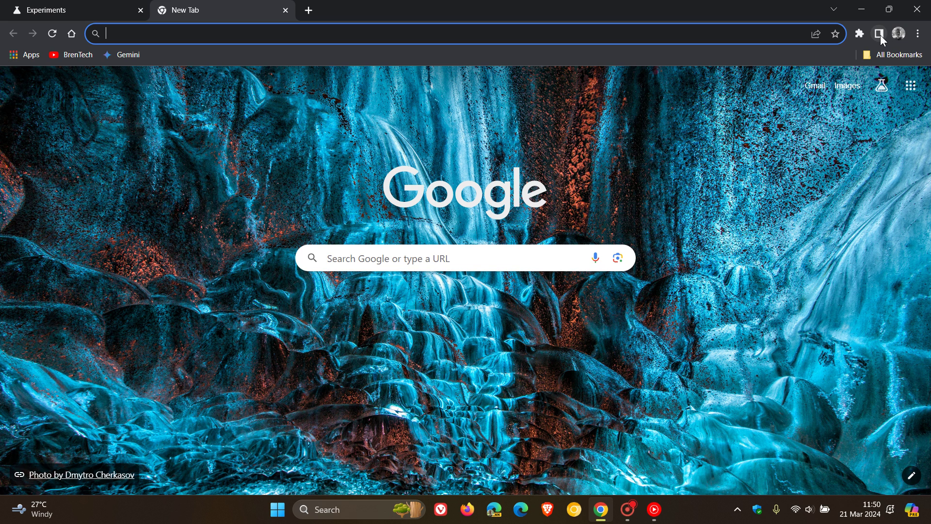
pyautogui.click(918, 33)
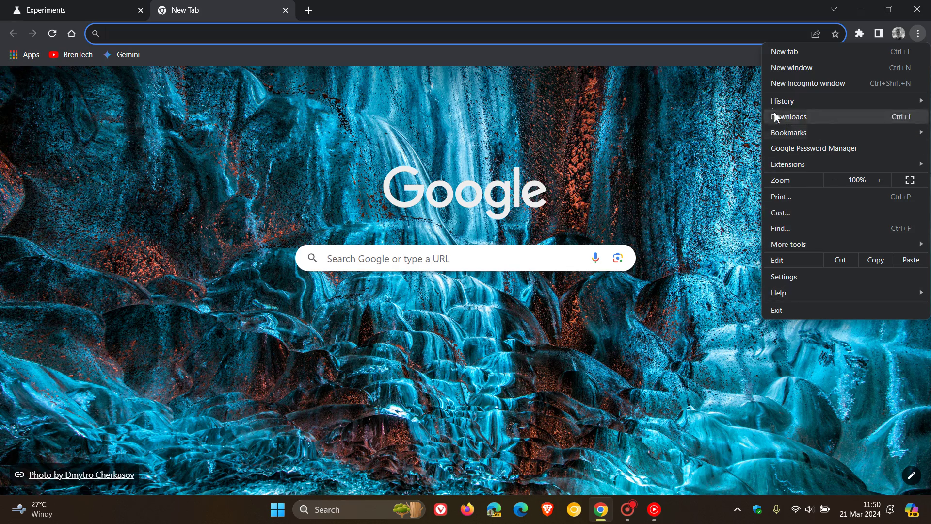
pyautogui.click(742, 395)
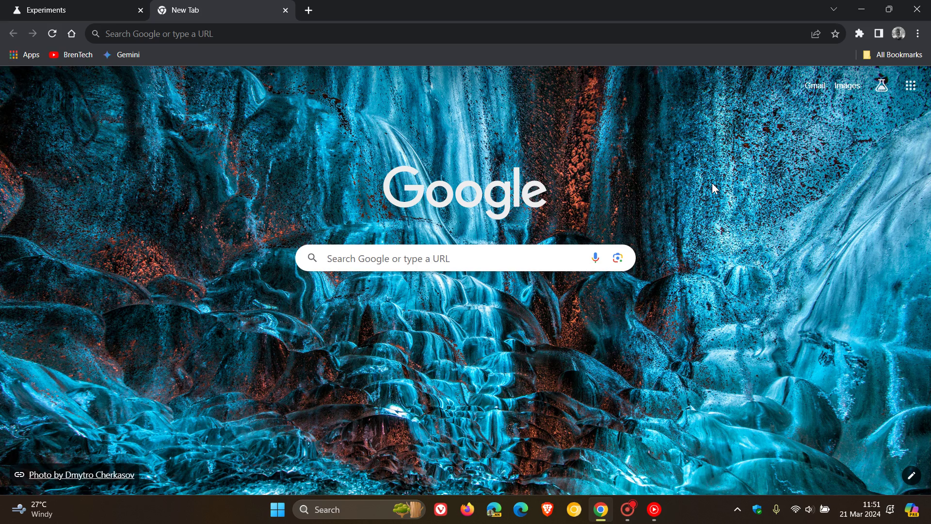
# - On the Experiments tab, set Chrome Refresh 2023, WebUI Refresh 2023 and Customize Chrome Side Panel to Default
pyautogui.moveTo(862, 518)
pyautogui.click(62, 12)
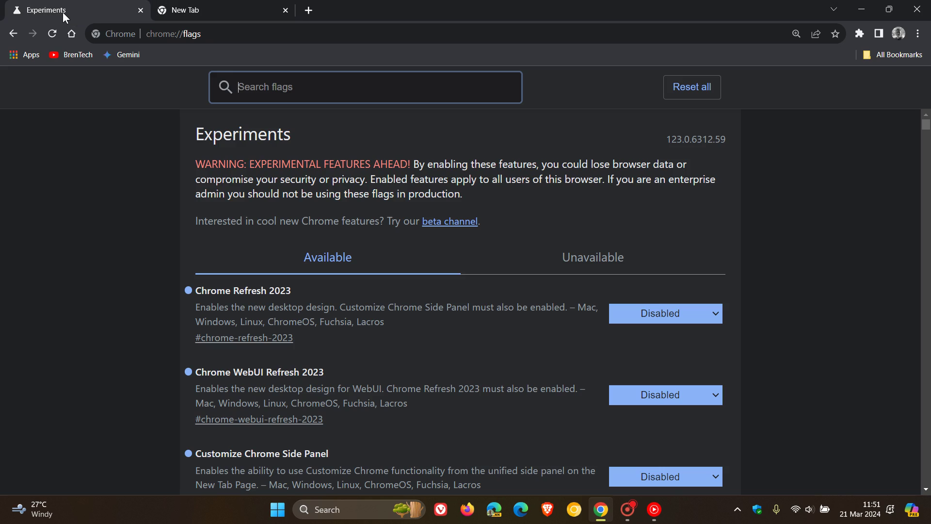
pyautogui.scroll(-2, 761, 213)
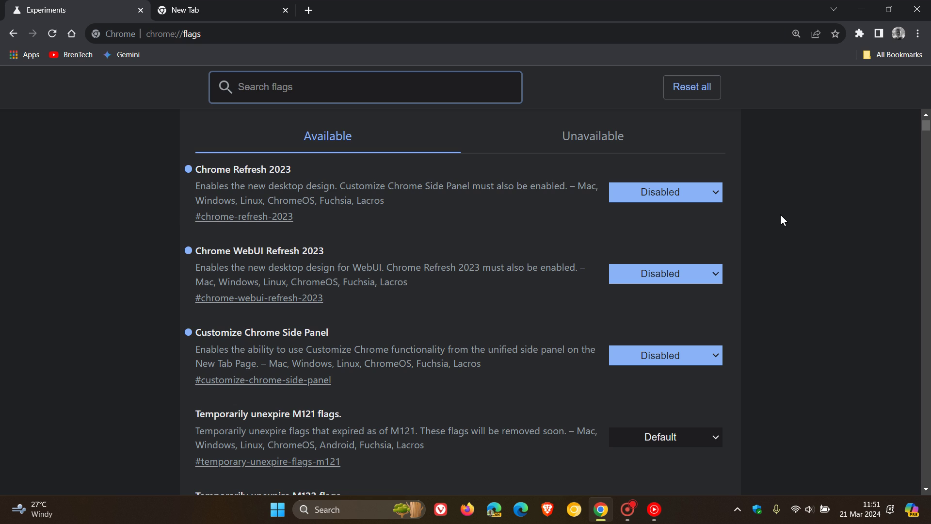
pyautogui.scroll(1, 781, 214)
pyautogui.click(674, 251)
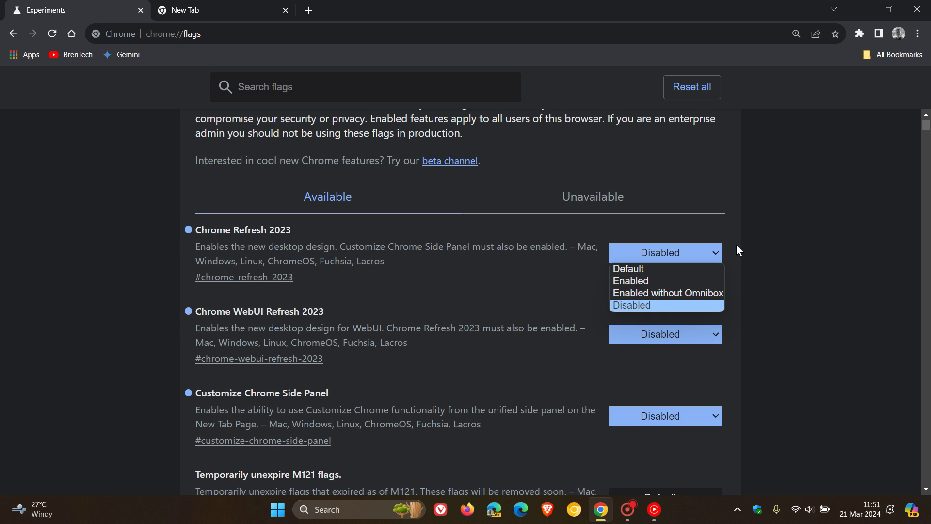
pyautogui.click(677, 272)
pyautogui.click(697, 333)
pyautogui.click(668, 349)
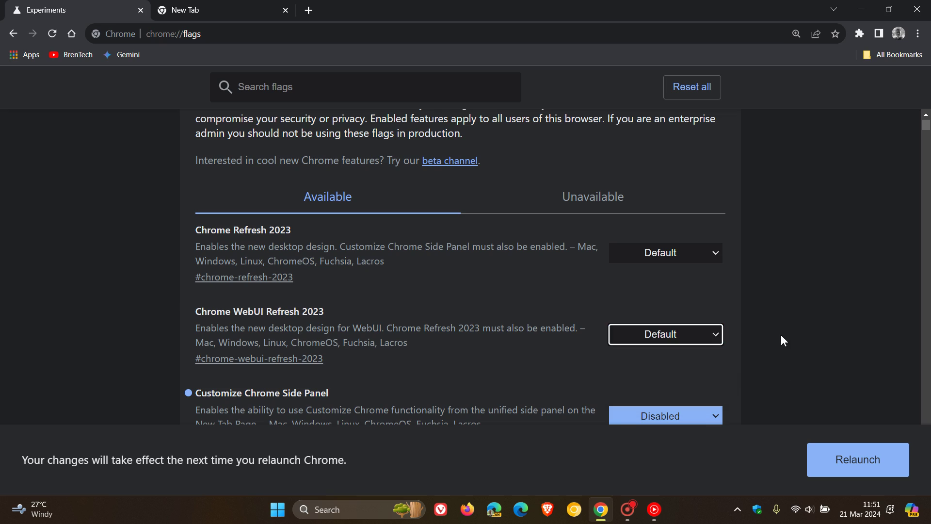
pyautogui.scroll(-2, 781, 336)
pyautogui.click(677, 297)
pyautogui.click(667, 310)
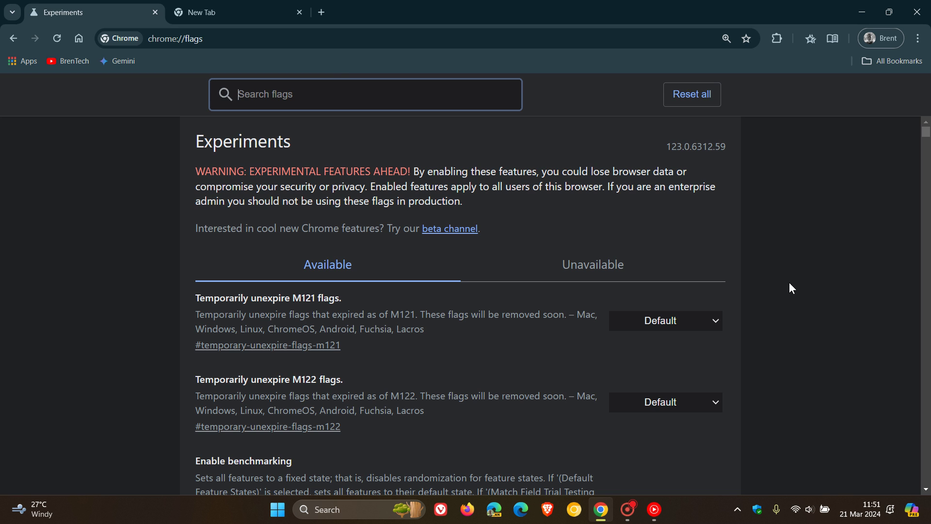
# - Bring the New Tab tab forward and briefly show the main menu in the refreshed design
pyautogui.click(221, 4)
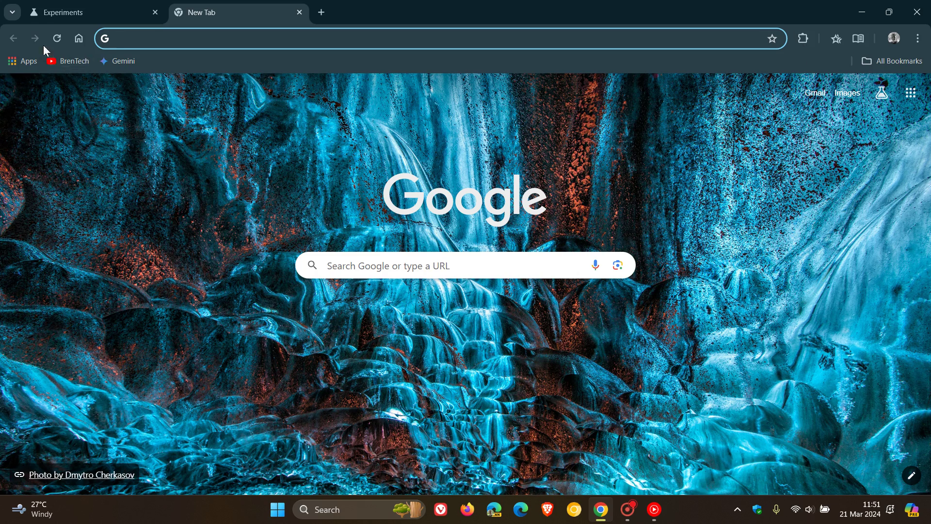
pyautogui.click(918, 39)
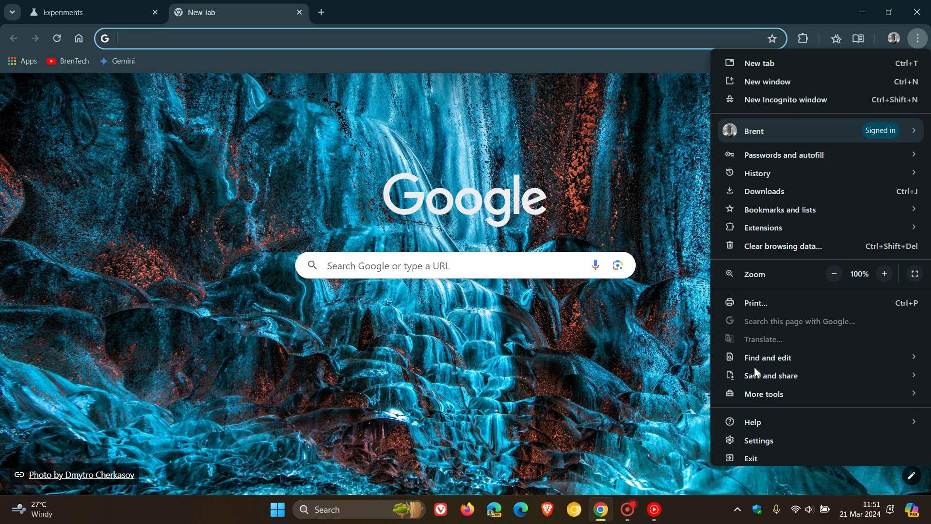
pyautogui.click(700, 163)
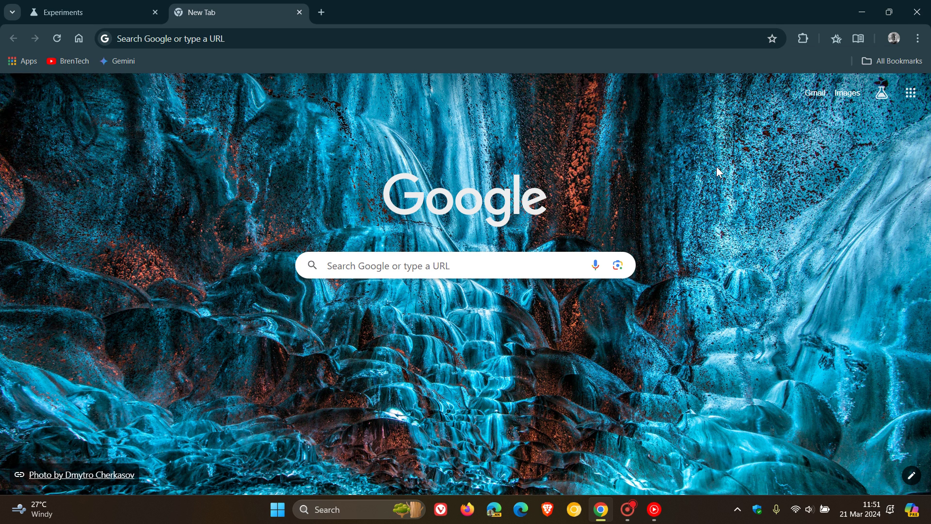